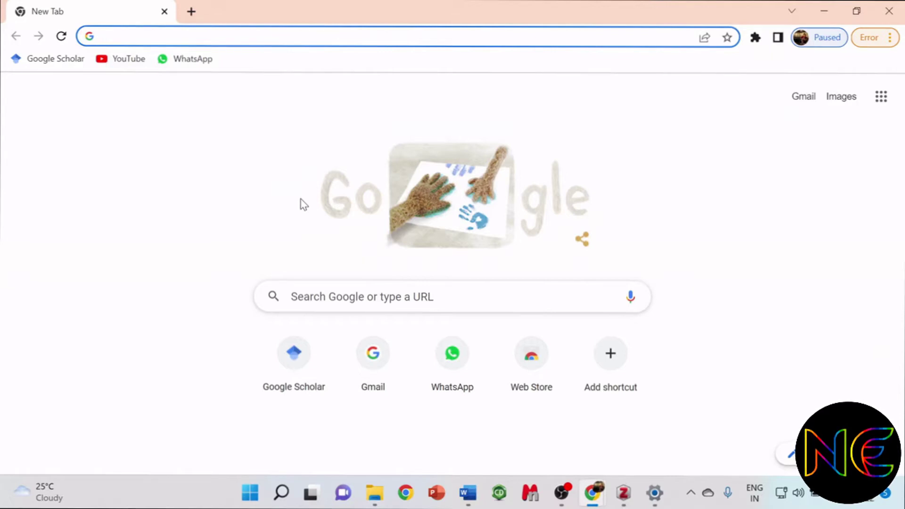
# Step: Google 'zotero download' and open the 'Downloads - Zotero' result
pyautogui.click(343, 301)
pyautogui.write('zo')
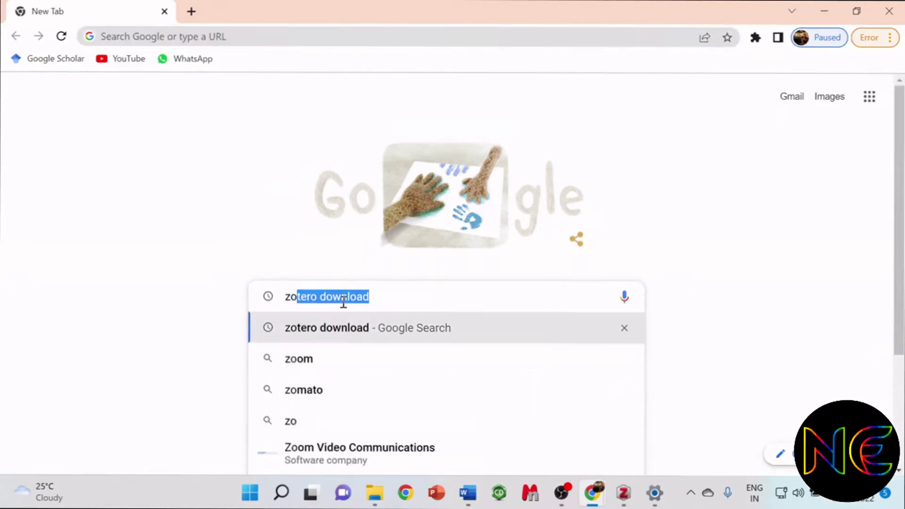
pyautogui.write('tero down')
pyautogui.click(349, 326)
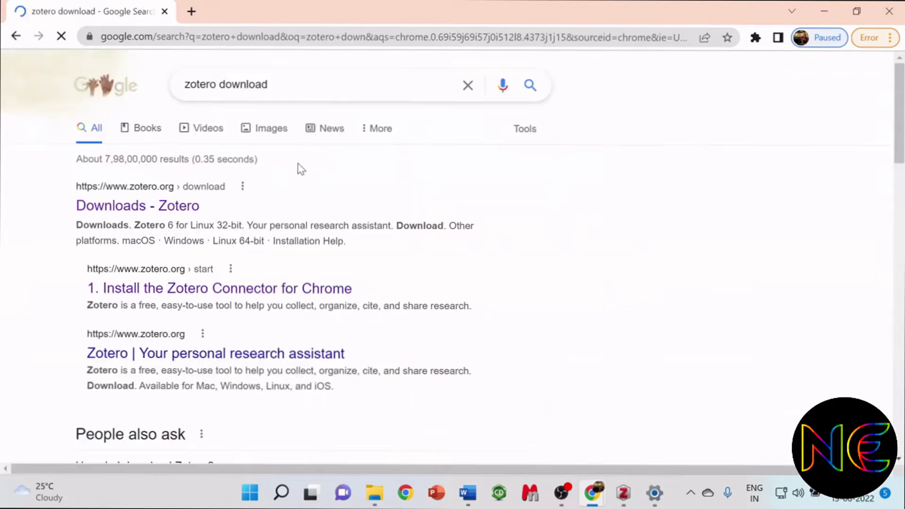
pyautogui.click(128, 207)
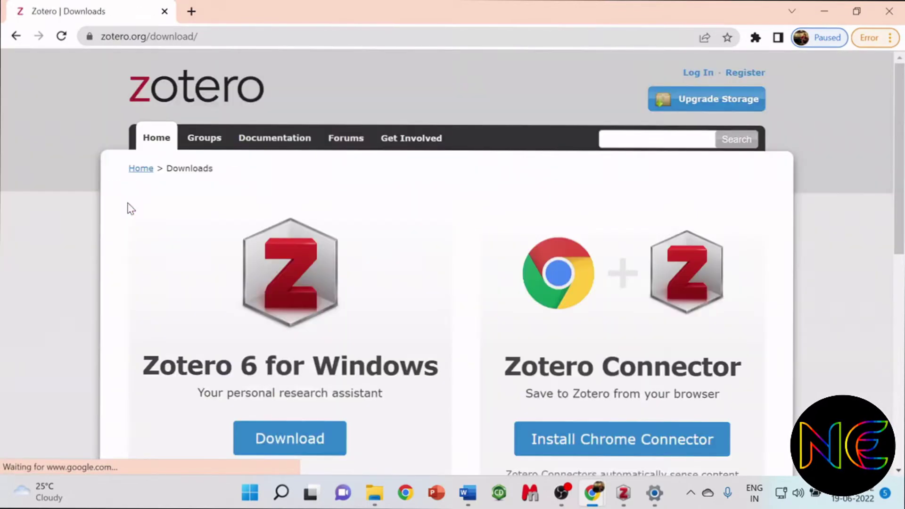
pyautogui.scroll(-4, 239, 341)
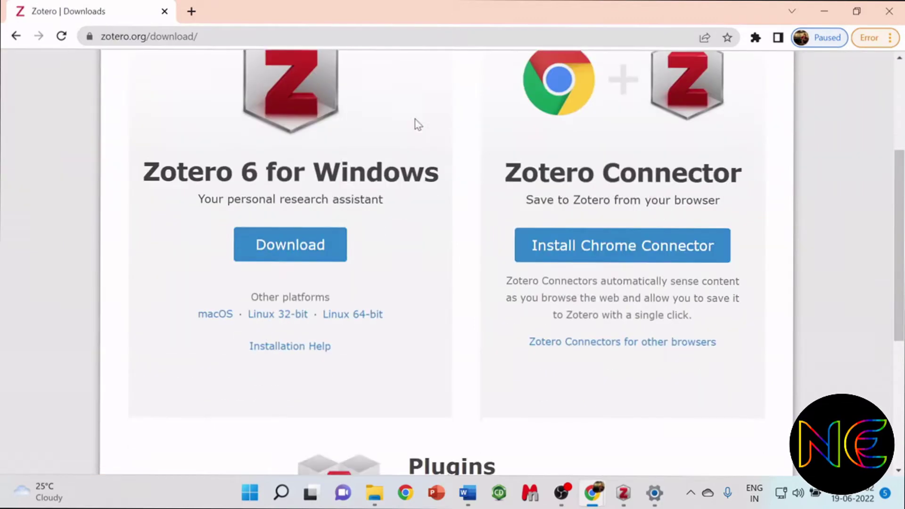
pyautogui.scroll(3, 313, 210)
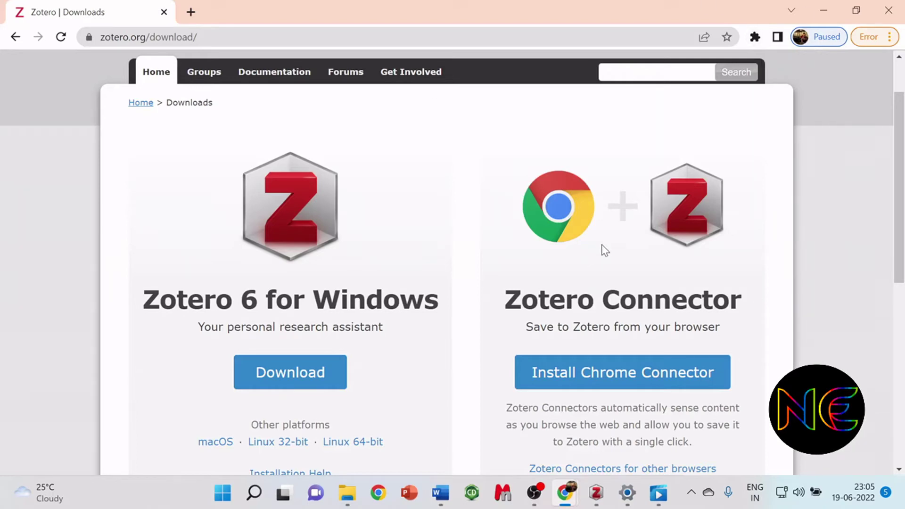
# Step: In File Explorer, go to drive C and open Program Files (x86)
pyautogui.moveTo(433, 492)
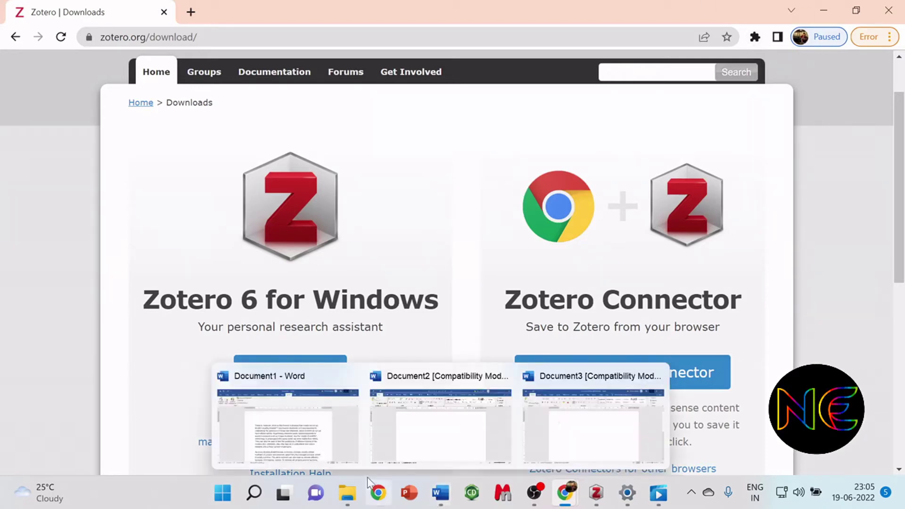
pyautogui.moveTo(347, 496)
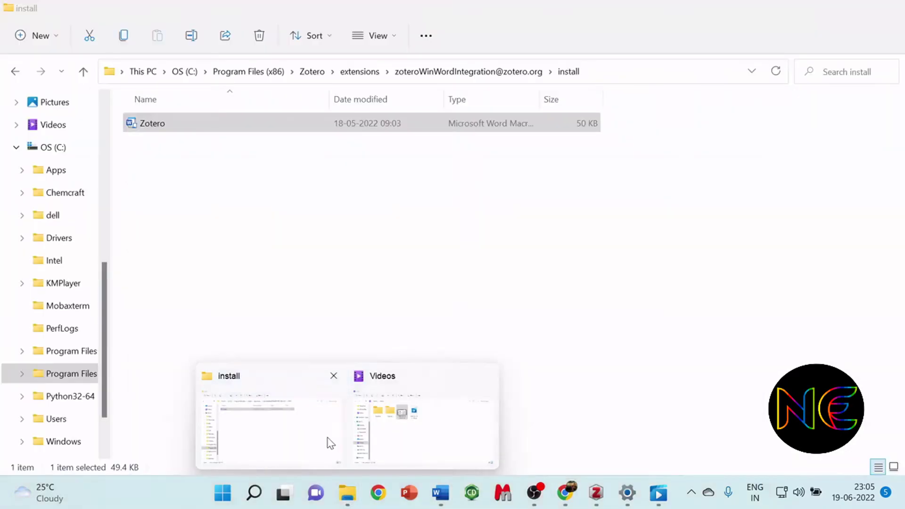
pyautogui.click(330, 443)
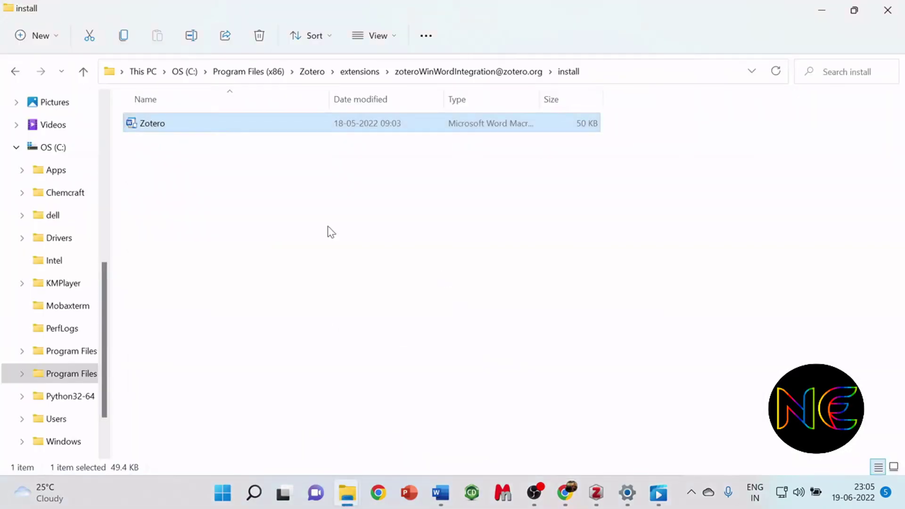
pyautogui.click(73, 156)
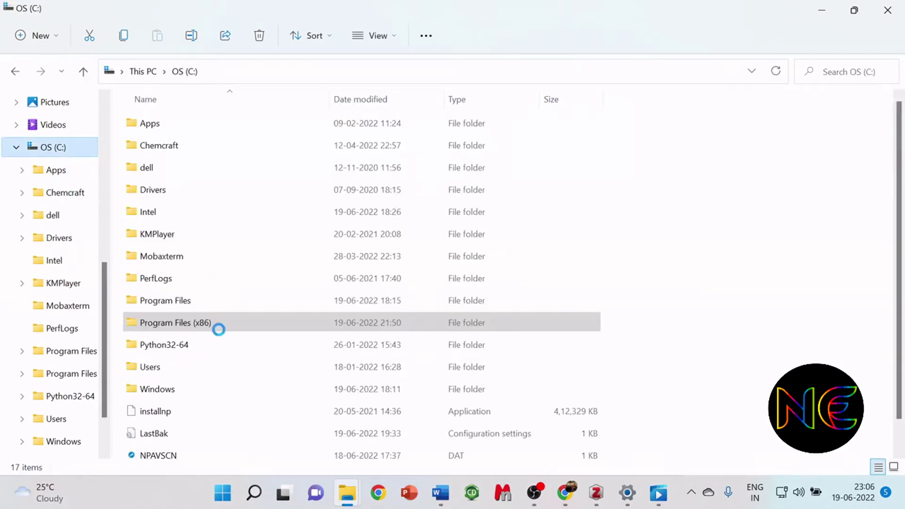
pyautogui.doubleClick(237, 325)
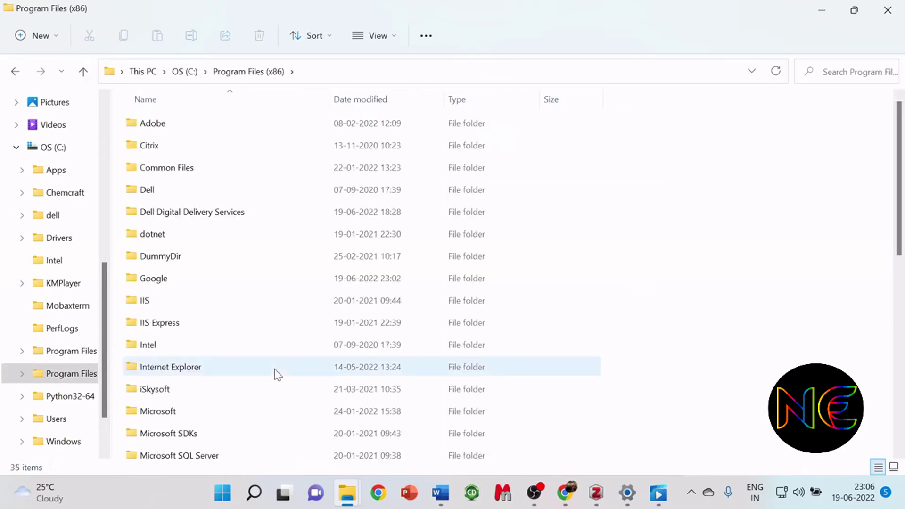
pyautogui.scroll(-6, 274, 373)
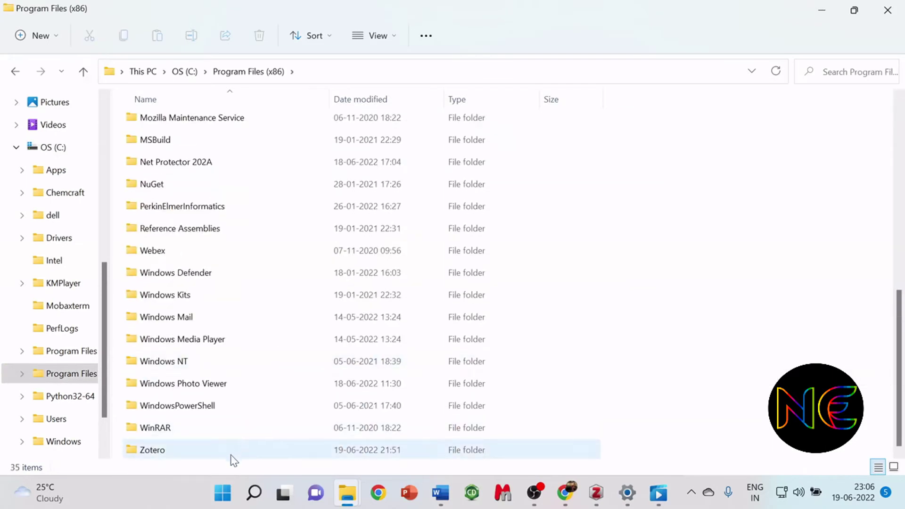
pyautogui.doubleClick(233, 456)
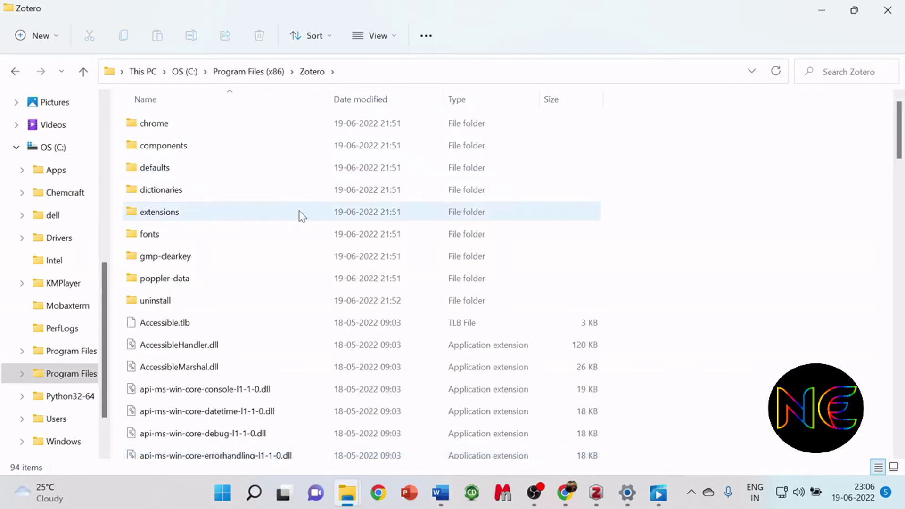
pyautogui.doubleClick(300, 213)
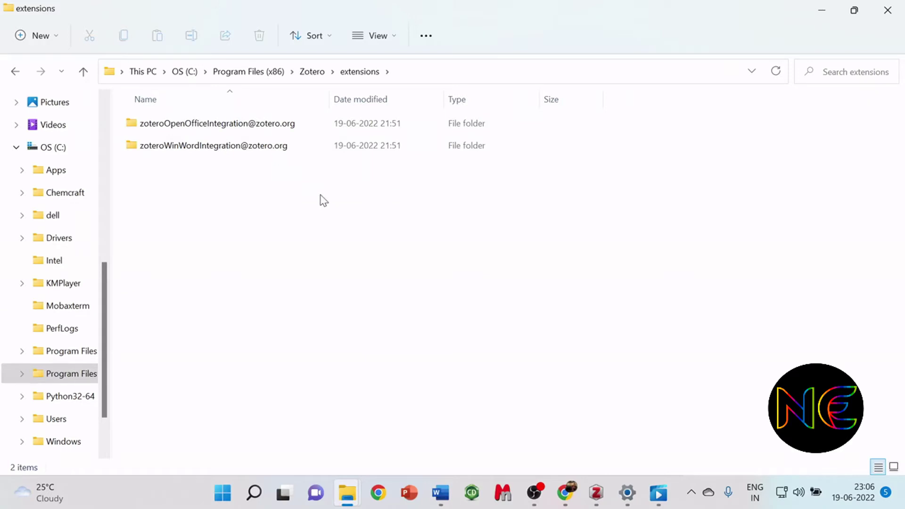
pyautogui.doubleClick(309, 150)
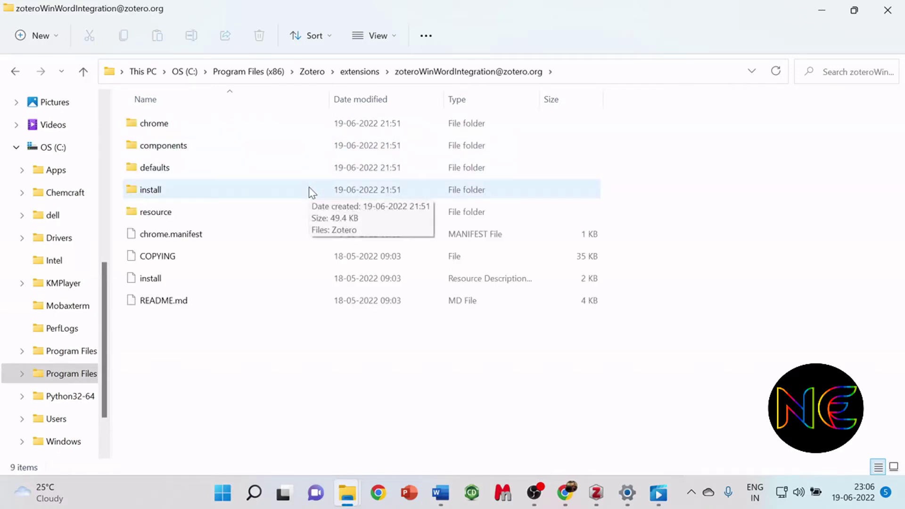
pyautogui.doubleClick(309, 189)
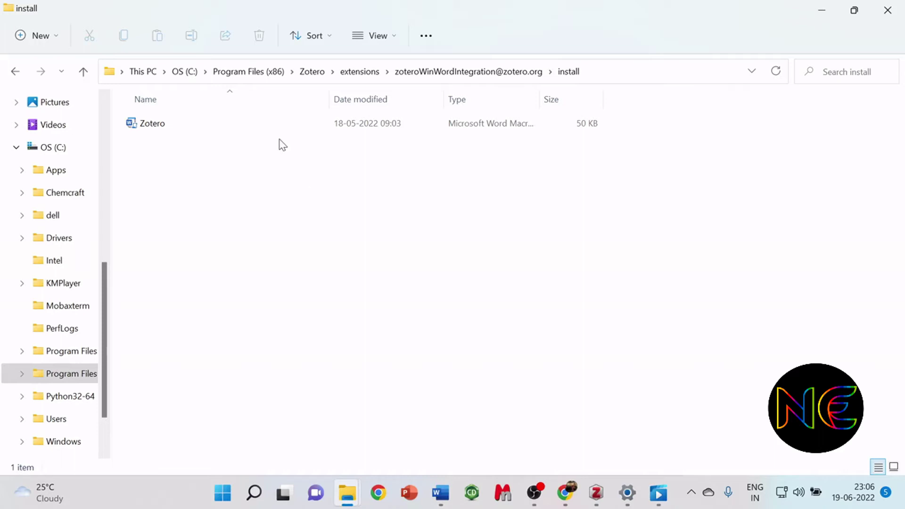
pyautogui.click(298, 126)
# Step: Load the Zotero macro file into Word, check the Zotero library, then return to Document1
pyautogui.doubleClick(302, 131)
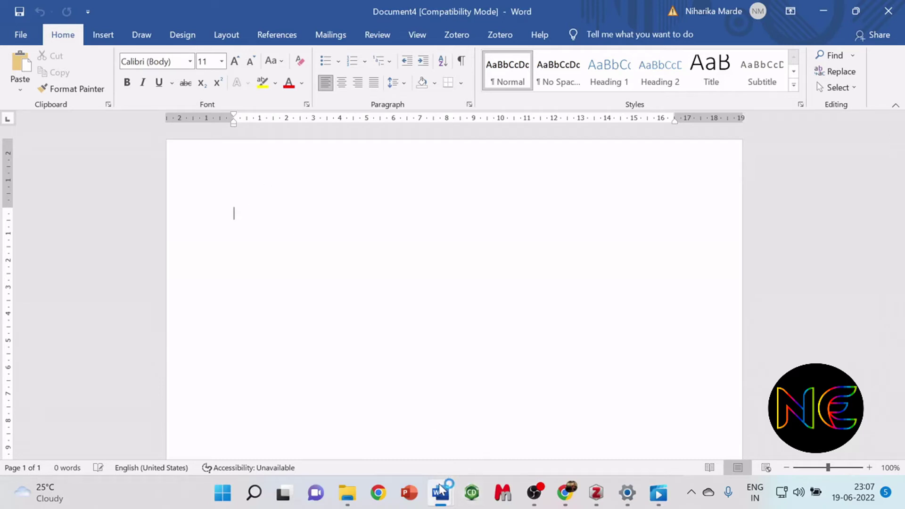
pyautogui.moveTo(596, 498)
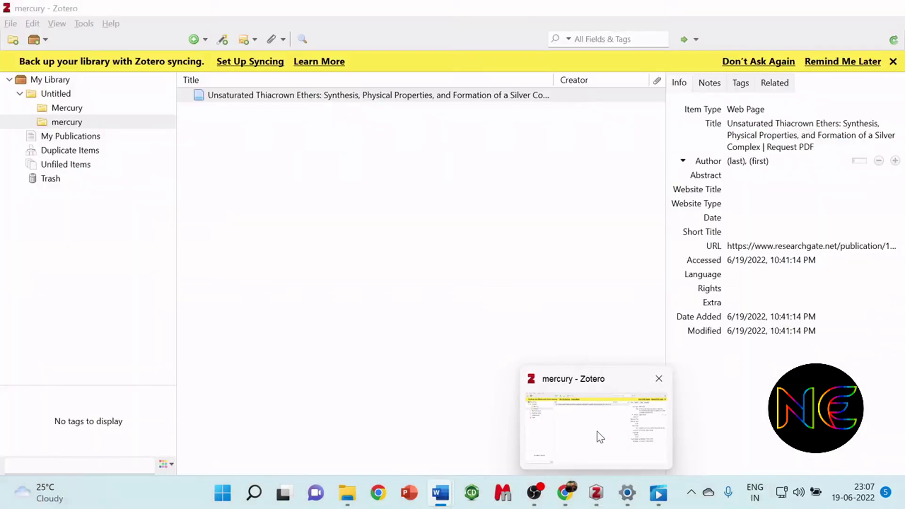
pyautogui.click(597, 433)
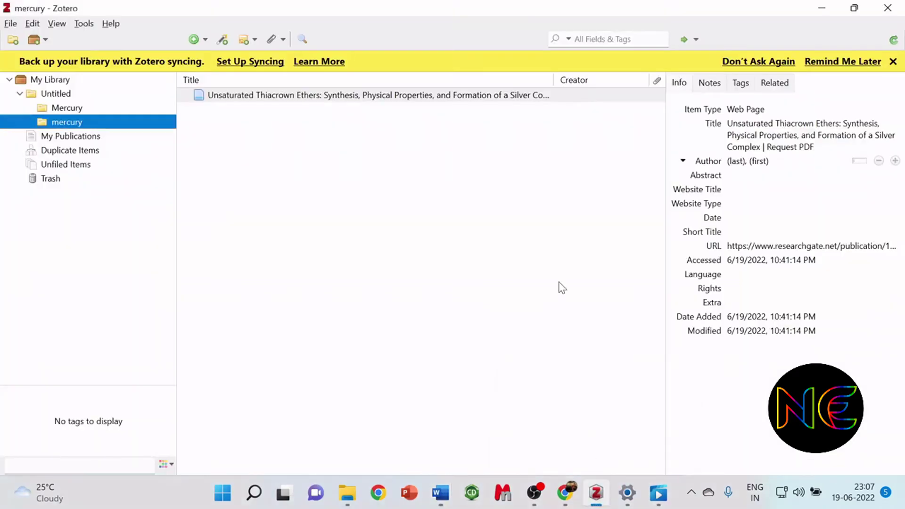
pyautogui.click(824, 9)
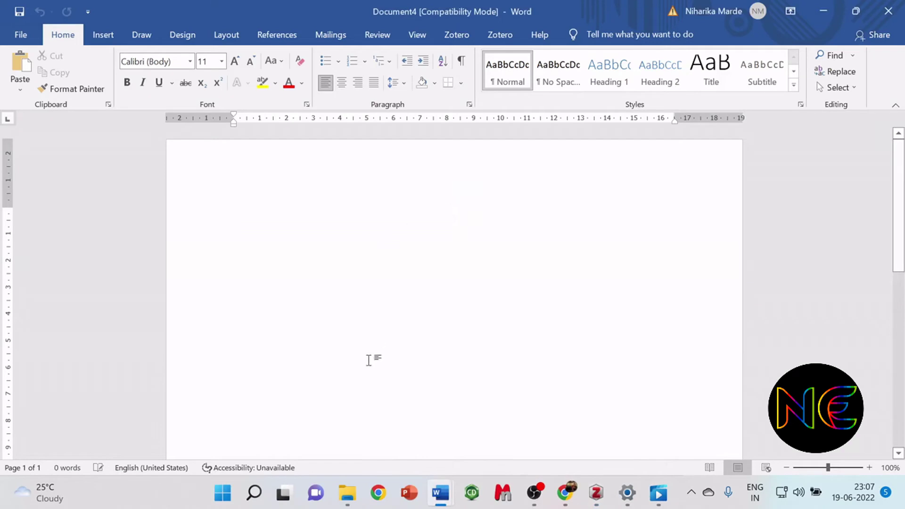
pyautogui.moveTo(442, 494)
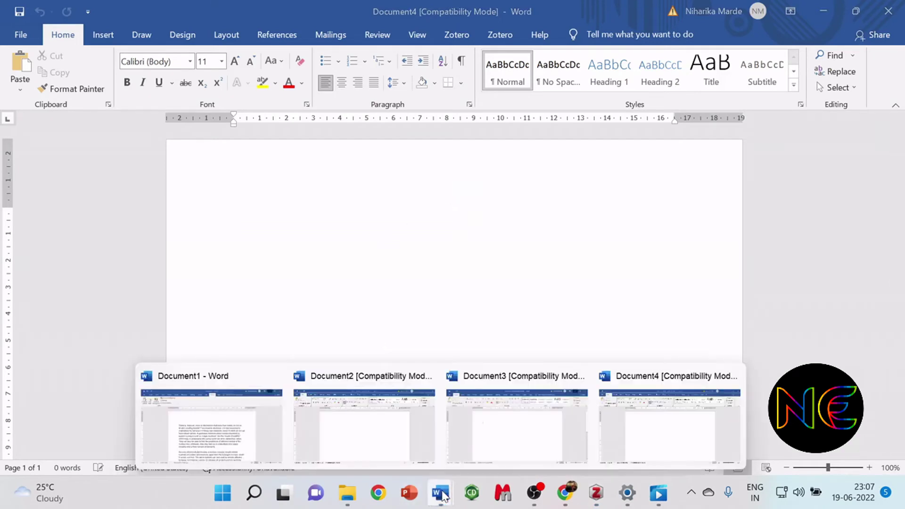
pyautogui.click(243, 411)
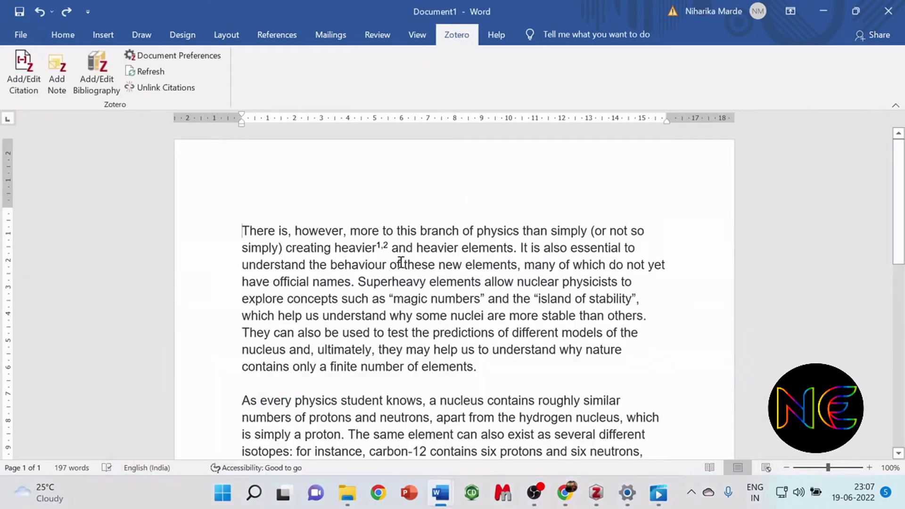
# Step: Switch from Word back to the Zotero downloads page in Chrome
pyautogui.scroll(-4, 400, 263)
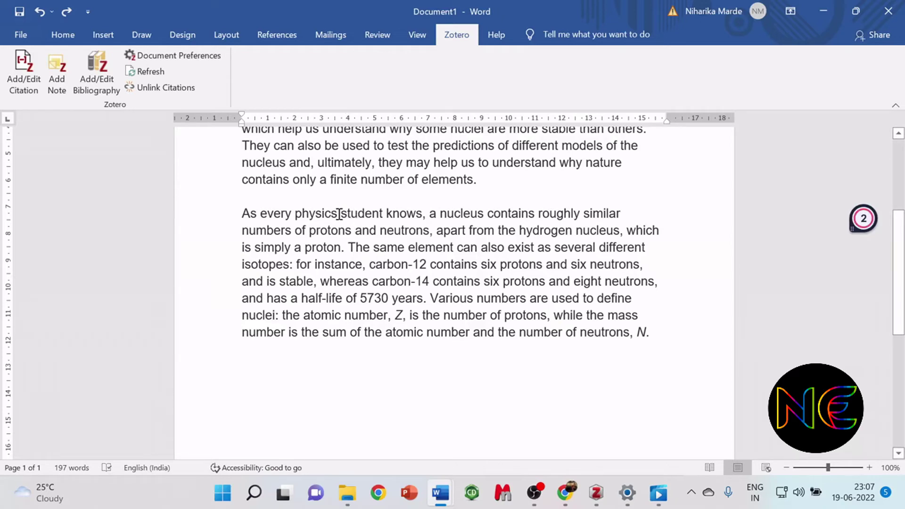
pyautogui.moveTo(574, 497)
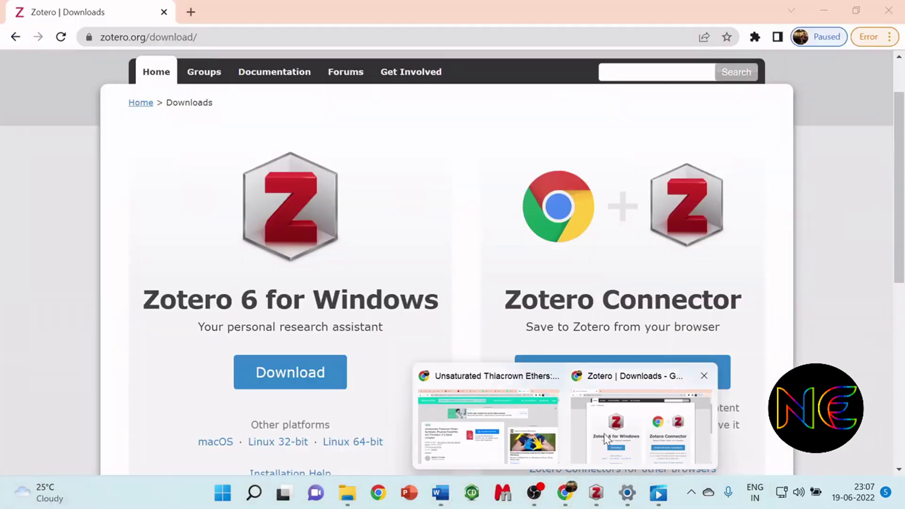
pyautogui.click(604, 434)
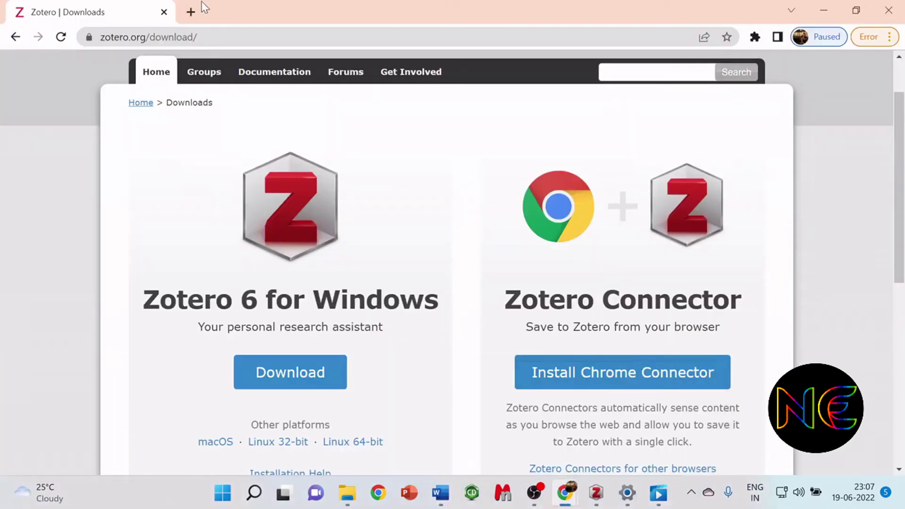
# Step: In a new tab, rerun the earlier 'extraction of mercury from water' research papers search
pyautogui.click(191, 11)
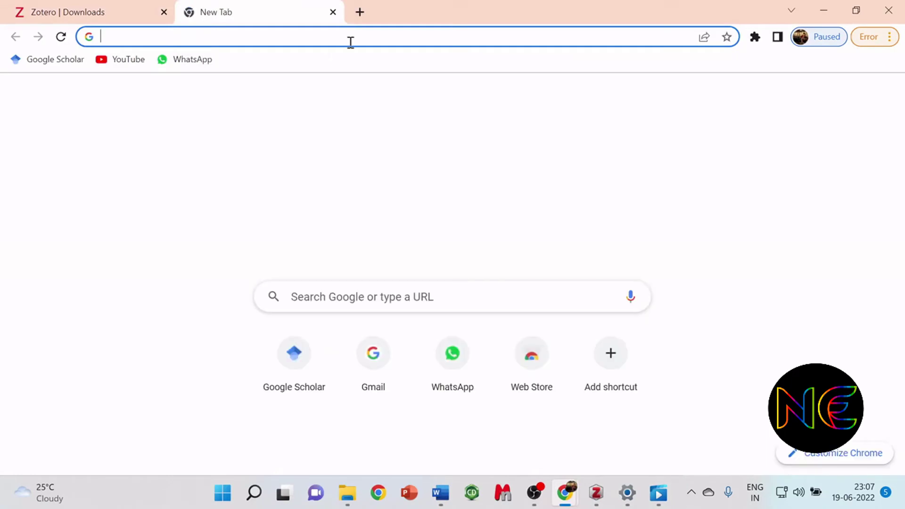
pyautogui.write('extrac')
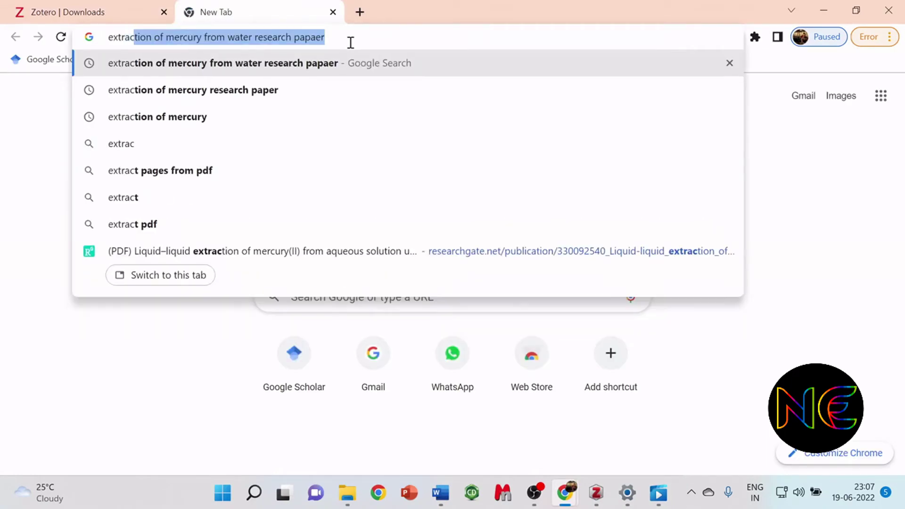
pyautogui.write('tion')
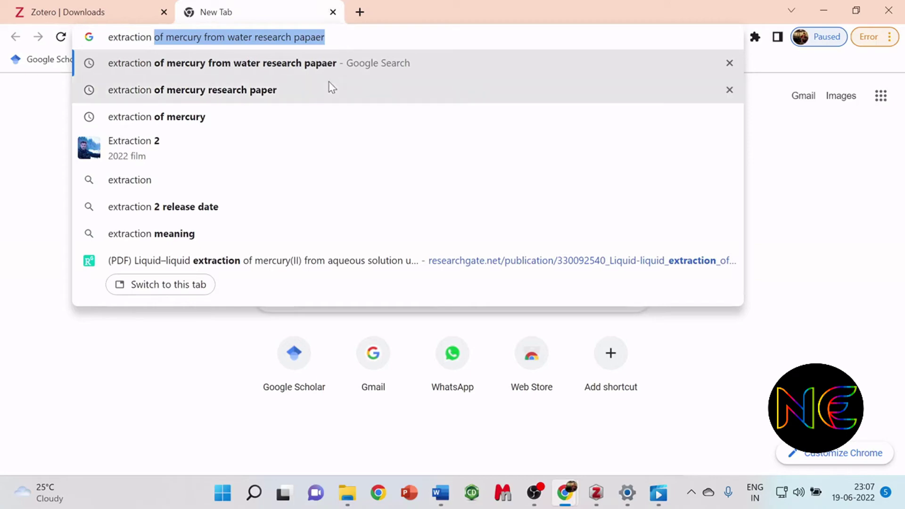
pyautogui.click(334, 67)
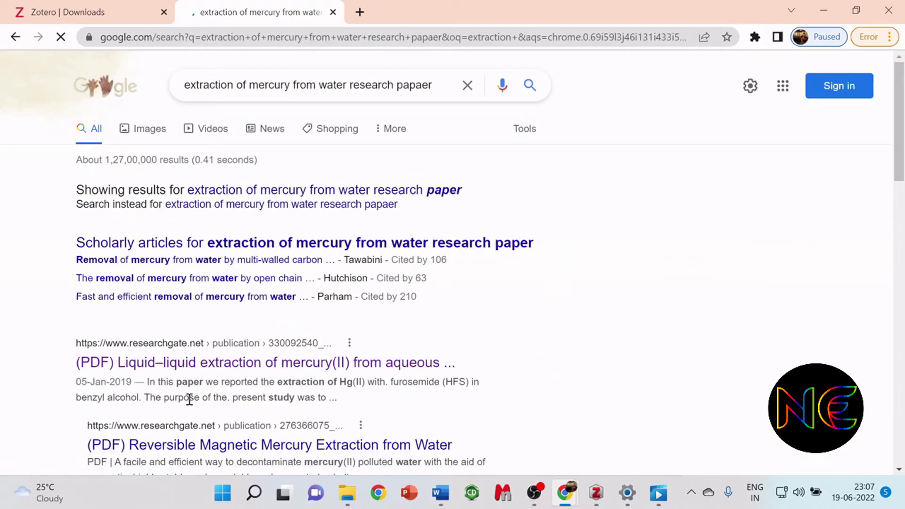
# Step: Save the ResearchGate liquid–liquid mercury(II) extraction paper to Zotero, then return to Document1
pyautogui.click(215, 365)
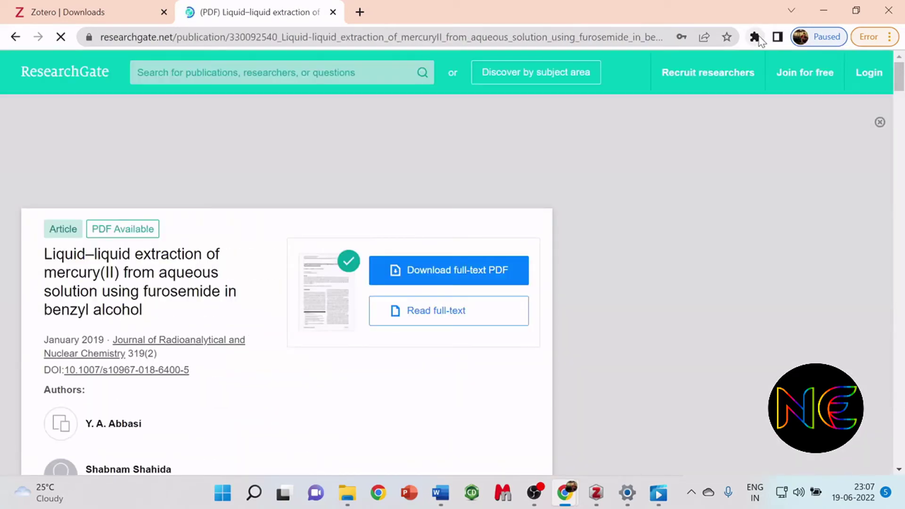
pyautogui.click(755, 38)
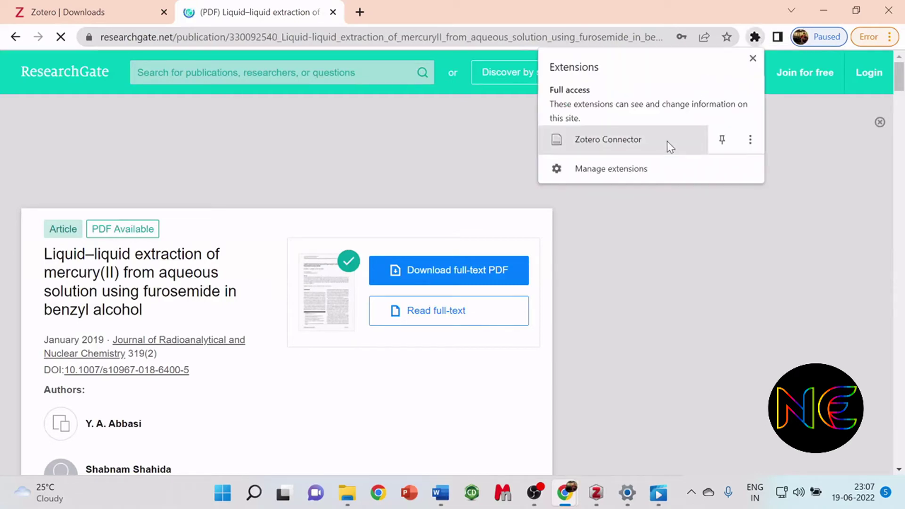
pyautogui.click(666, 141)
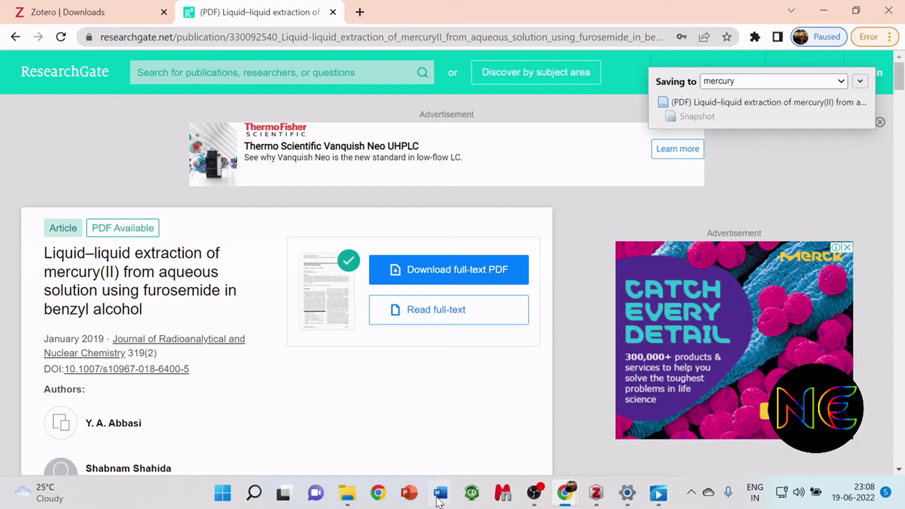
pyautogui.moveTo(440, 493)
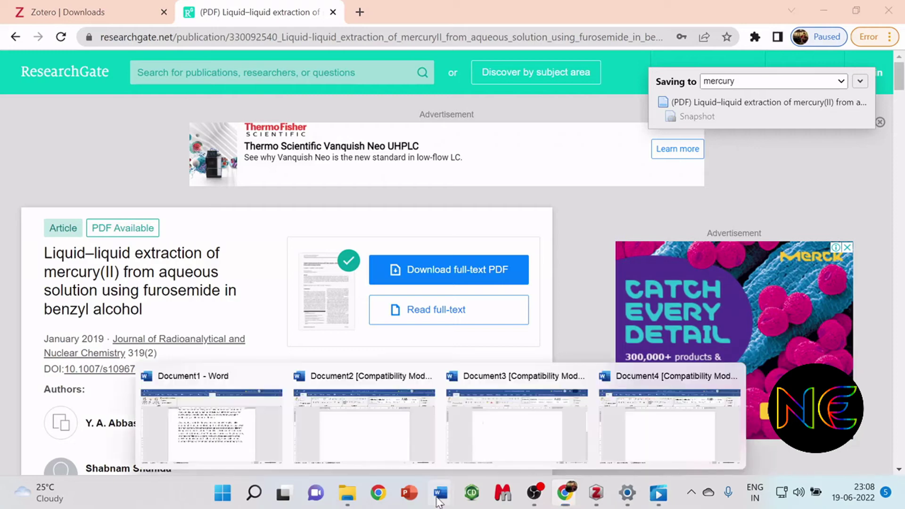
pyautogui.click(237, 427)
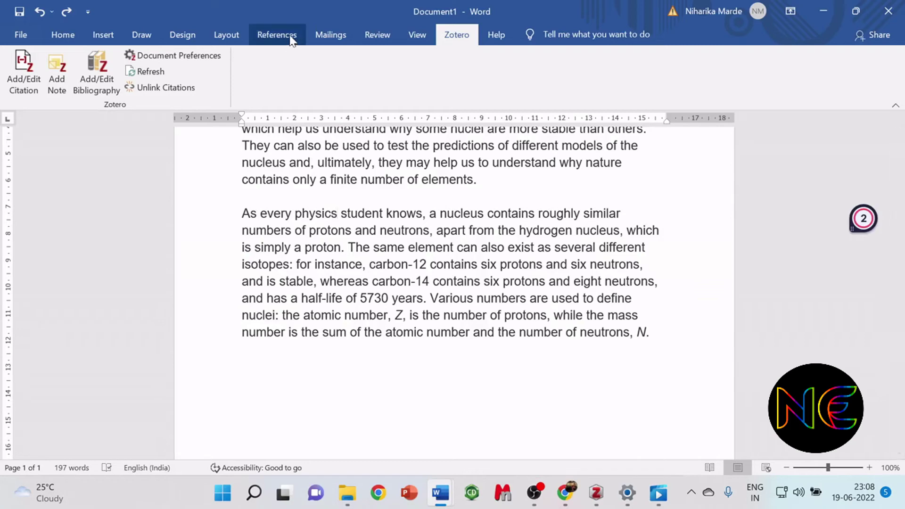
# Step: After 'physics', cite the 2019 Abbasi et al. mercury extraction article found by searching 'liquid'
pyautogui.click(13, 89)
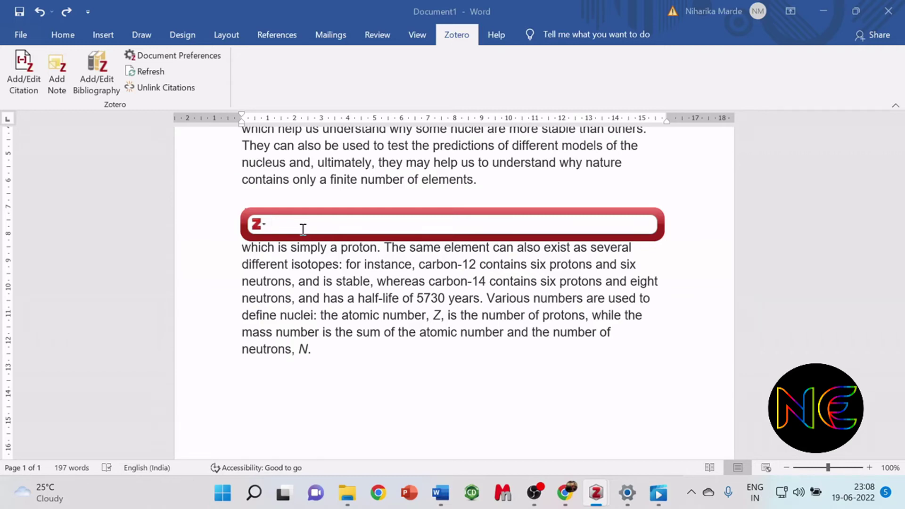
pyautogui.write('liquid')
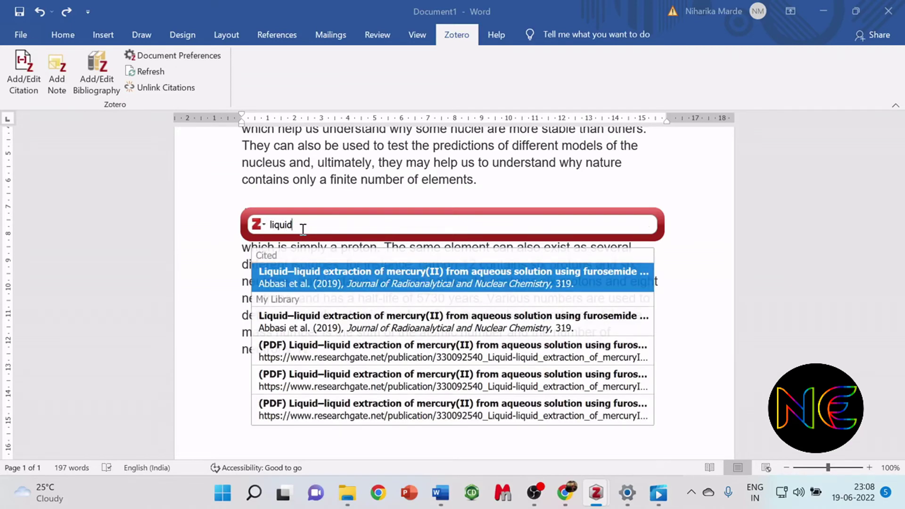
pyautogui.click(306, 280)
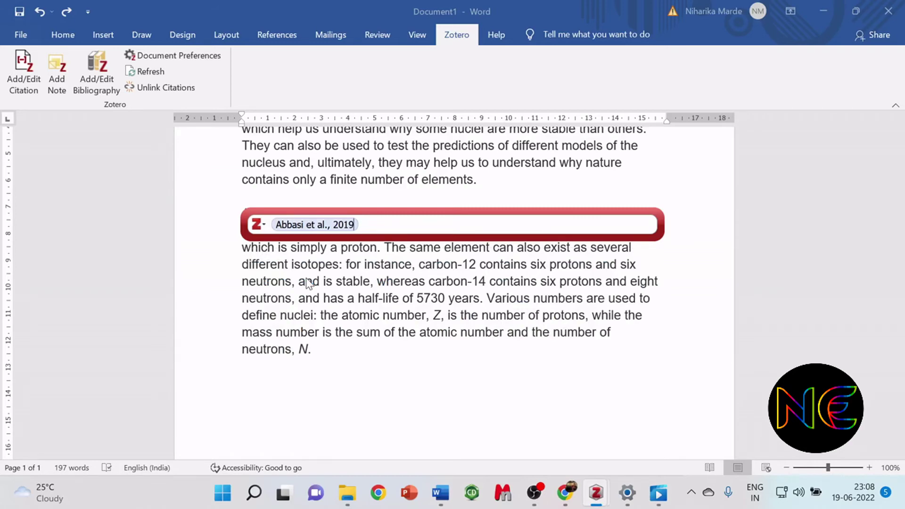
pyautogui.press('Return')
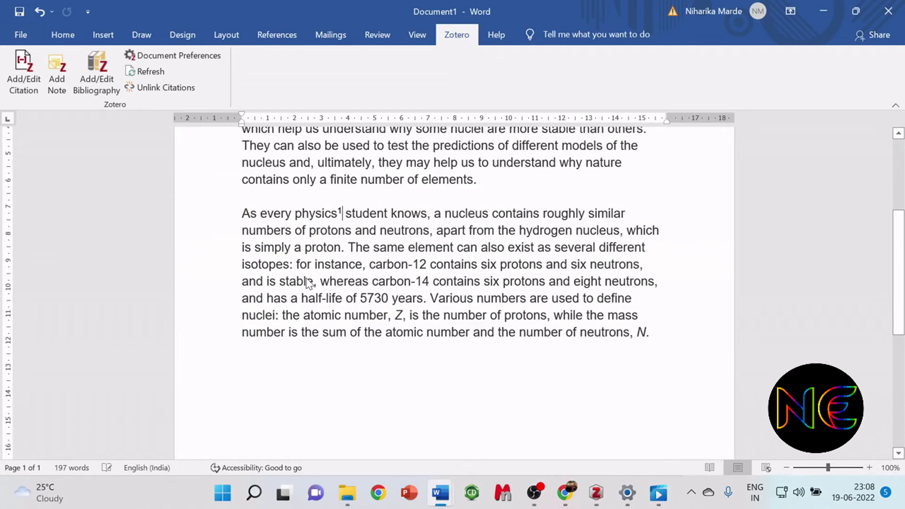
# Step: Insert a Zotero bibliography at the cursor after 'physics', confirming the field replacement
pyautogui.scroll(-6, 360, 324)
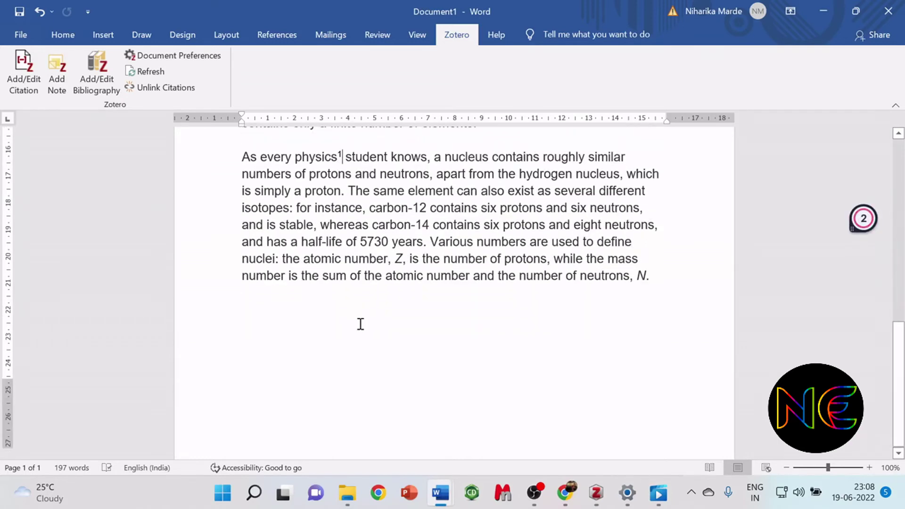
pyautogui.scroll(6, 361, 324)
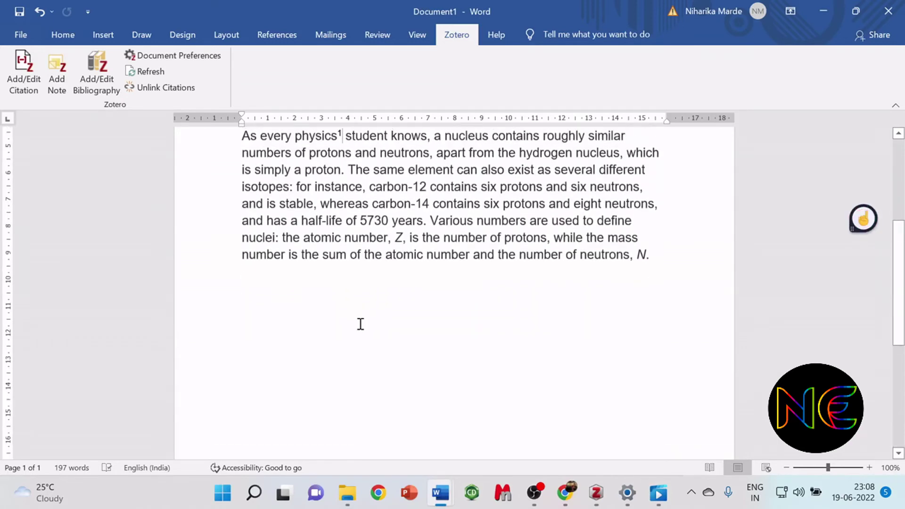
pyautogui.scroll(-4, 356, 366)
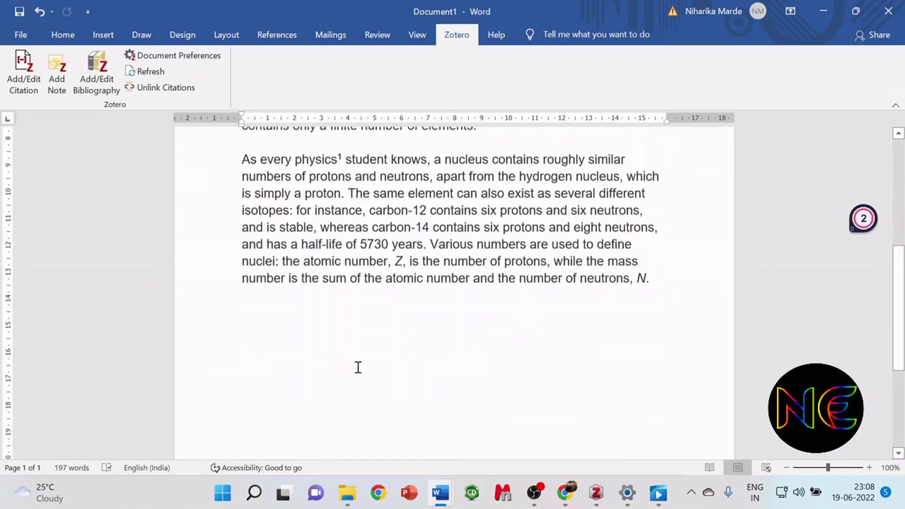
pyautogui.scroll(2, 363, 324)
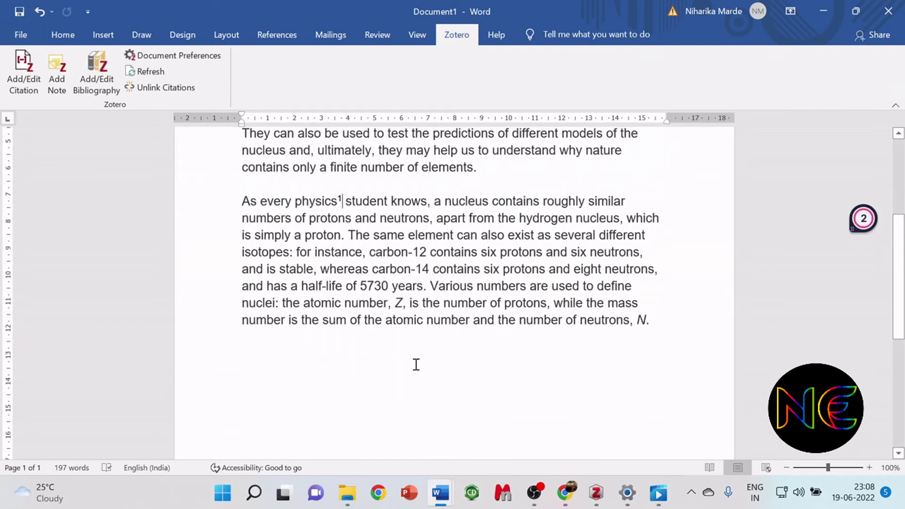
pyautogui.click(102, 82)
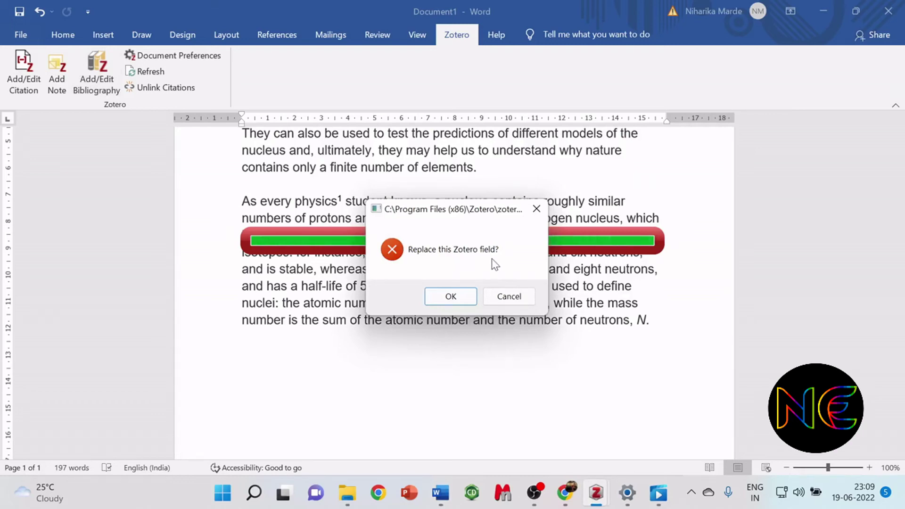
pyautogui.click(467, 299)
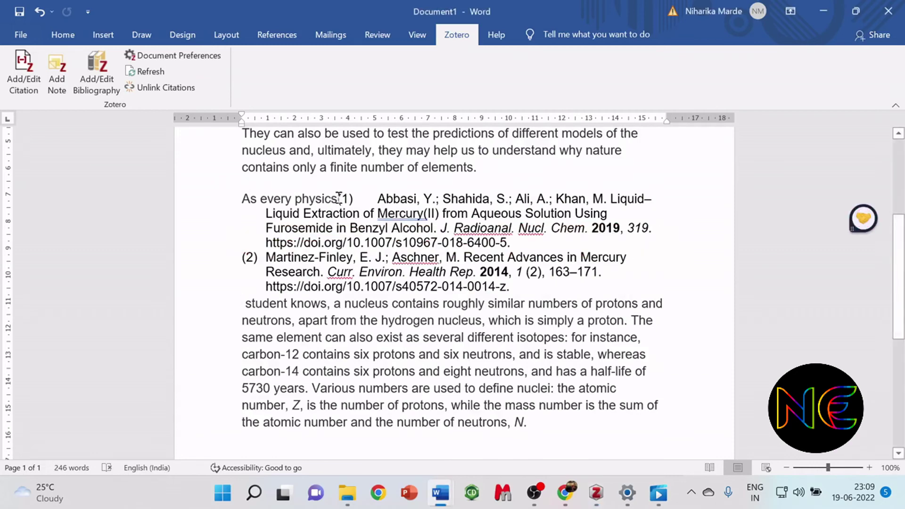
# Step: Remove the bibliography from mid-paragraph, rejoin the text, and paste it after 'number of neutrons, N.'
pyautogui.click(339, 197)
pyautogui.press('Return')
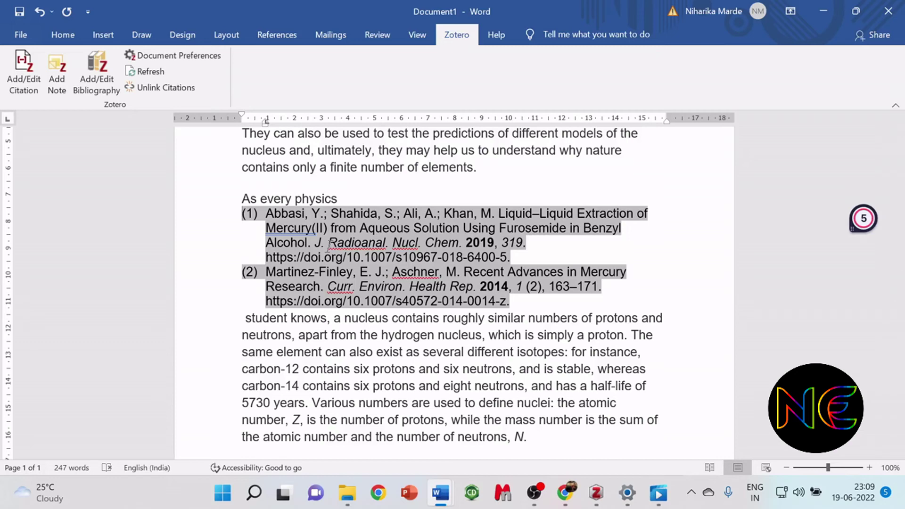
pyautogui.click(547, 440)
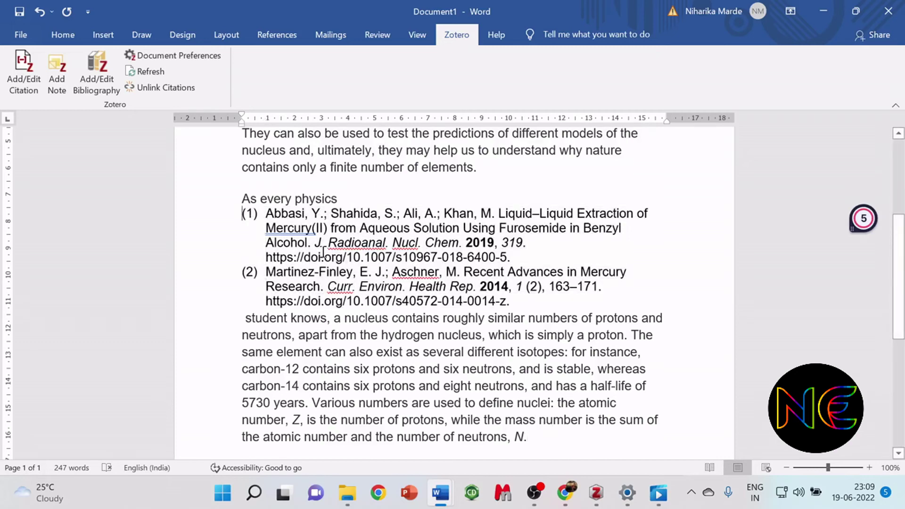
pyautogui.click(523, 303)
pyautogui.press('BackSpace')
pyautogui.press('BackSpace')
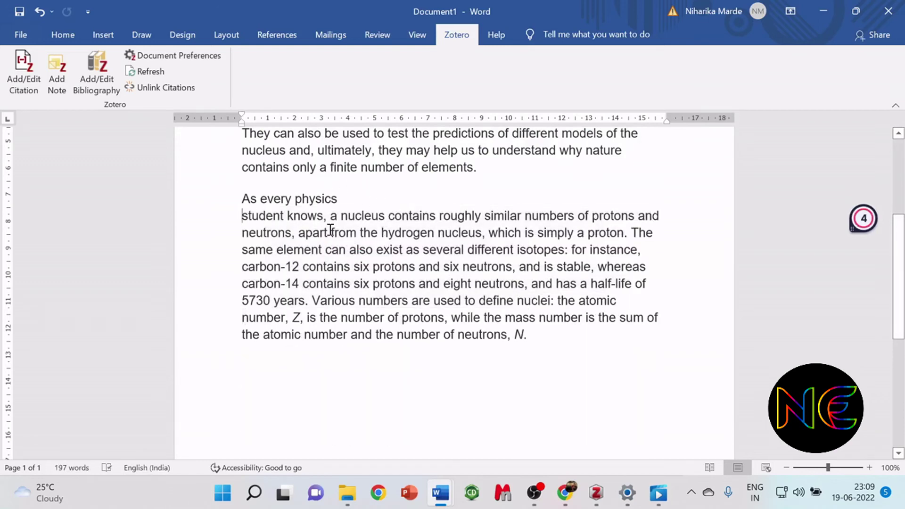
pyautogui.press('BackSpace')
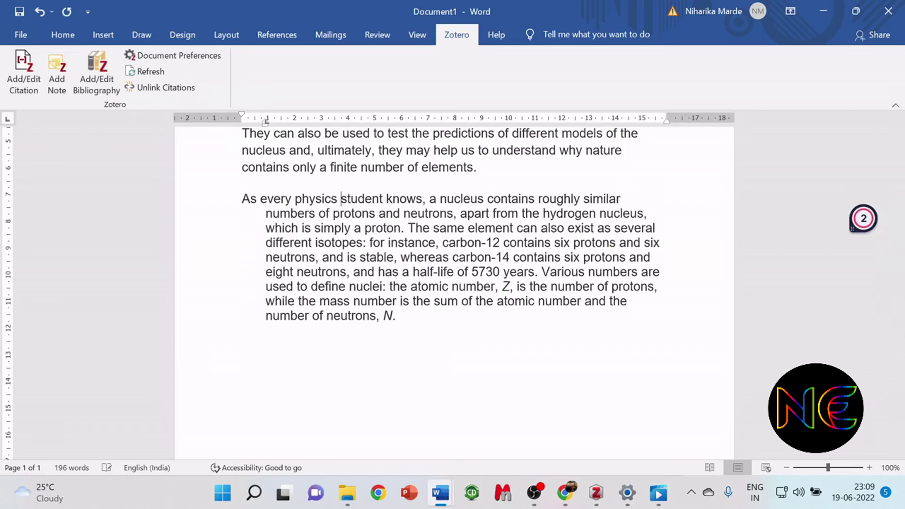
pyautogui.click(410, 315)
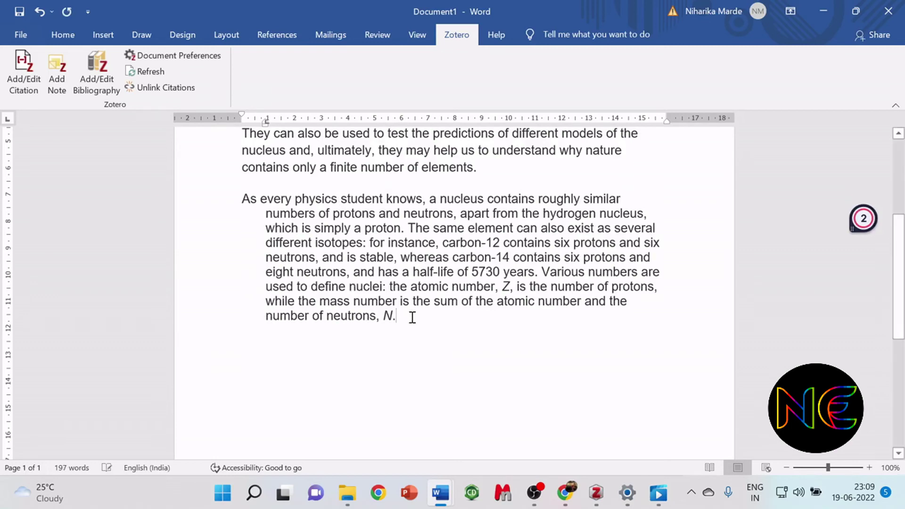
pyautogui.press('Return')
pyautogui.press('Return')
pyautogui.hotkey('ctrl', 'v')
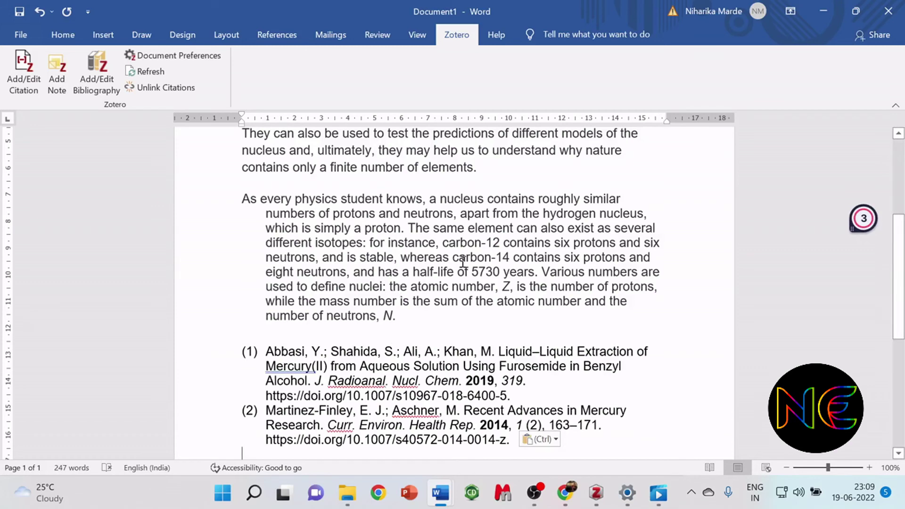
pyautogui.click(465, 229)
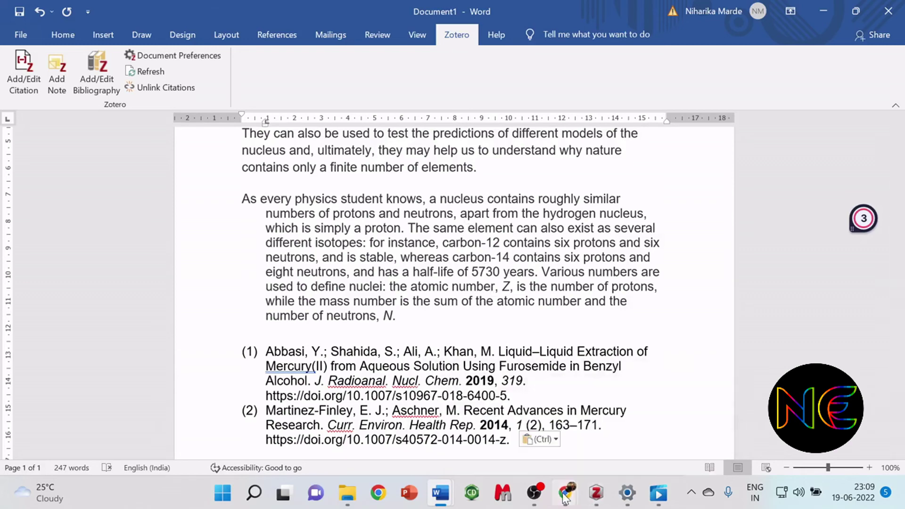
# Step: In a new Chrome tab, search for the unsaturated thiacrown ethers paper
pyautogui.moveTo(564, 492)
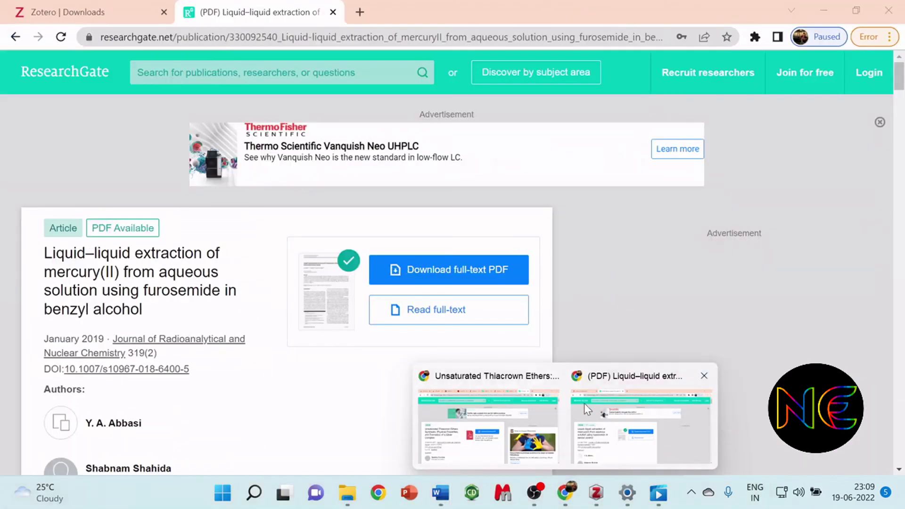
pyautogui.click(583, 403)
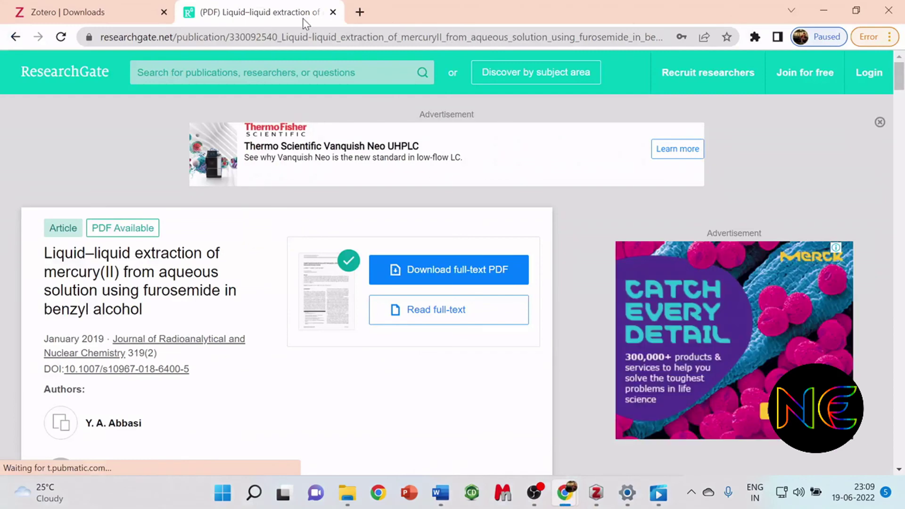
pyautogui.click(360, 13)
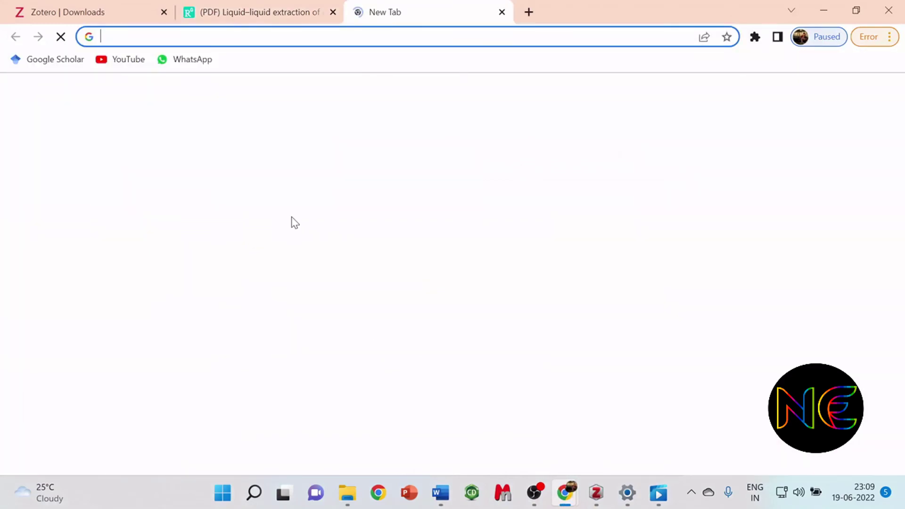
pyautogui.write('uns')
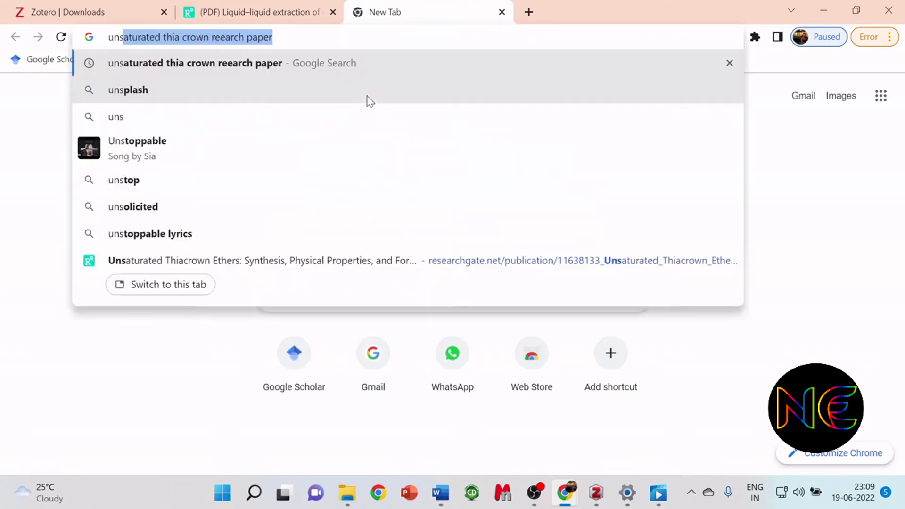
pyautogui.write('atura')
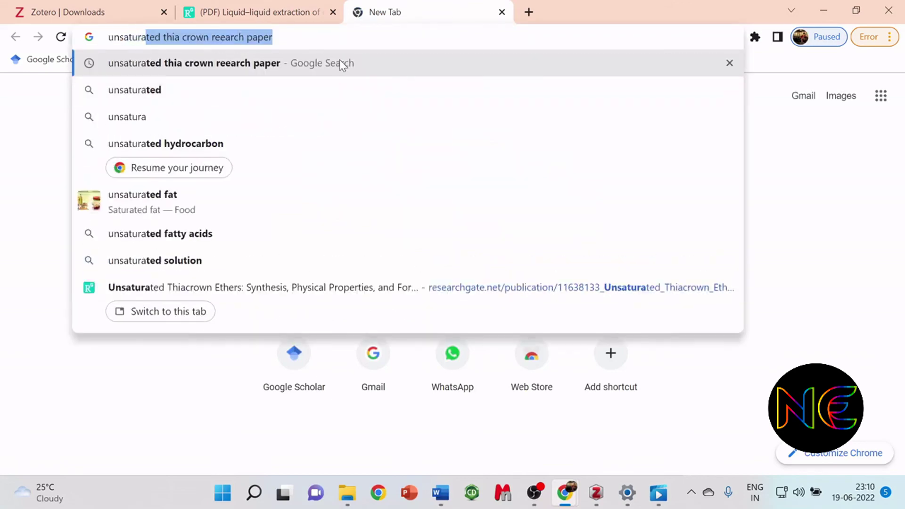
pyautogui.click(343, 63)
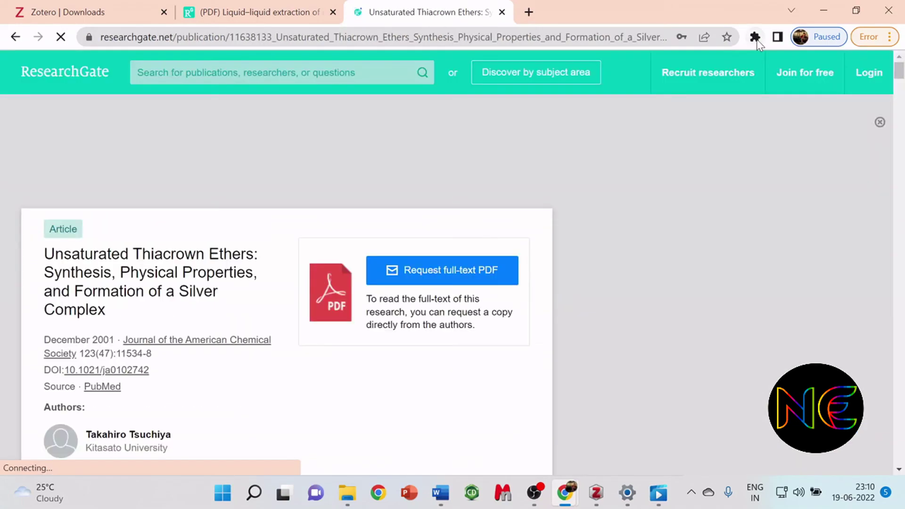
# Step: Save the thiacrown ethers article to Zotero with Ctrl+Shift+S and return to Document1
pyautogui.click(755, 38)
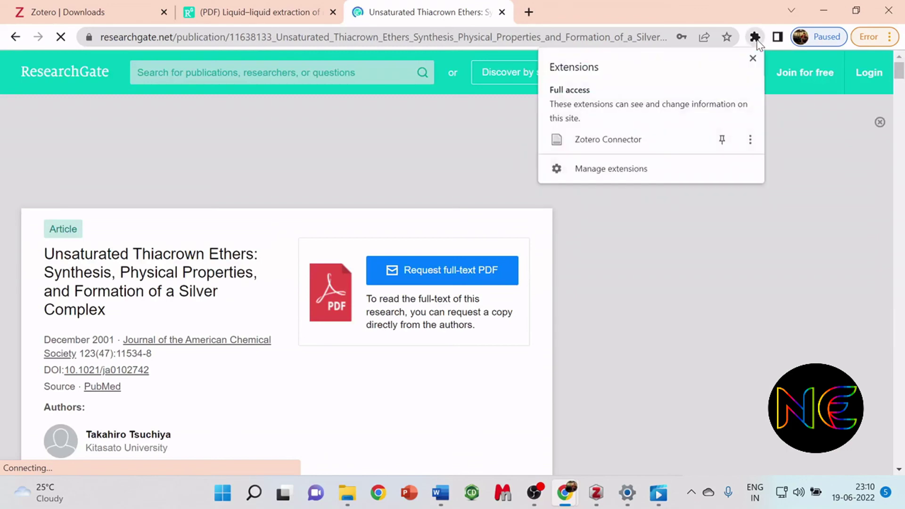
pyautogui.hotkey('ctrl', 'shift', 's')
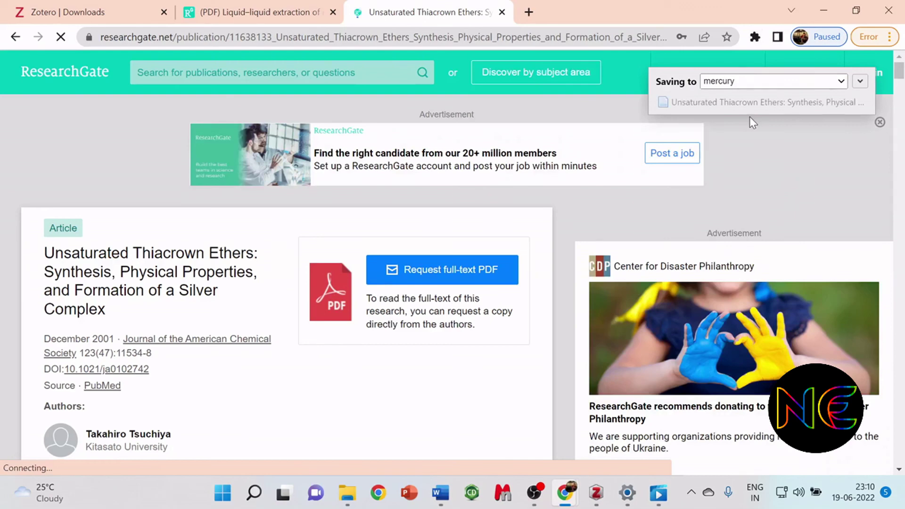
pyautogui.moveTo(439, 504)
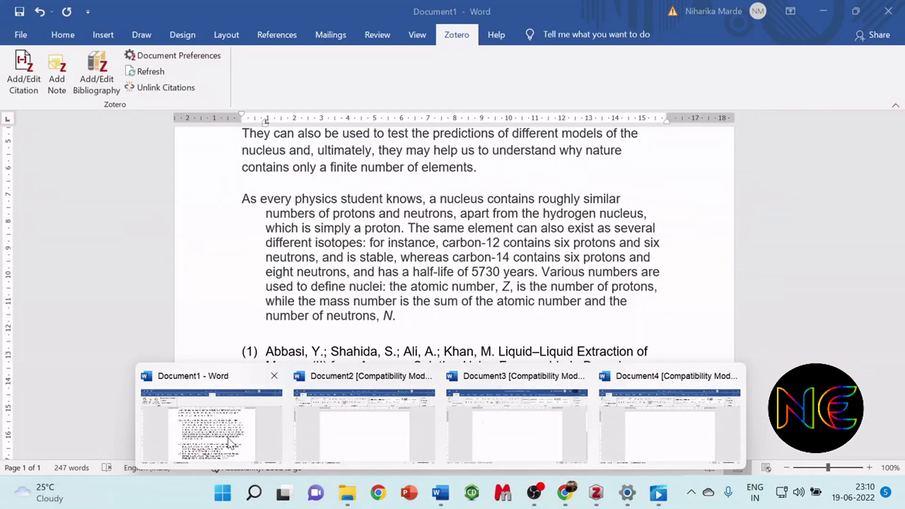
pyautogui.click(224, 444)
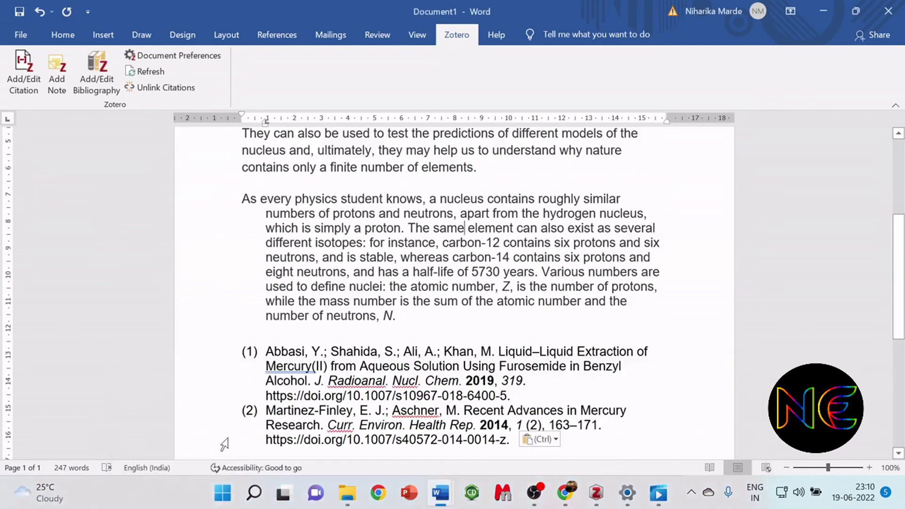
# Step: Cite the Unsaturated Thiacrown Ethers article as reference 3 after "The same", adding it to the bibliography
pyautogui.hotkey('ctrl', 'alt', 'c')
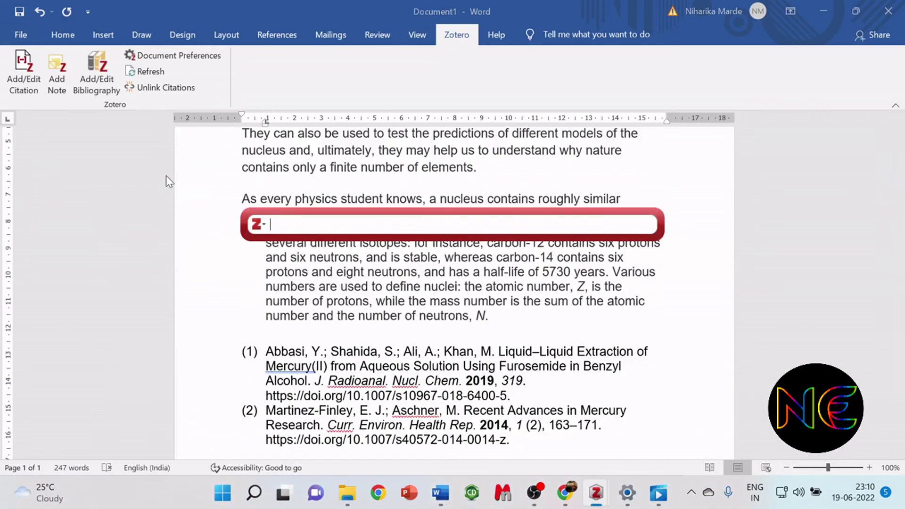
pyautogui.write('unsa')
pyautogui.press('Return')
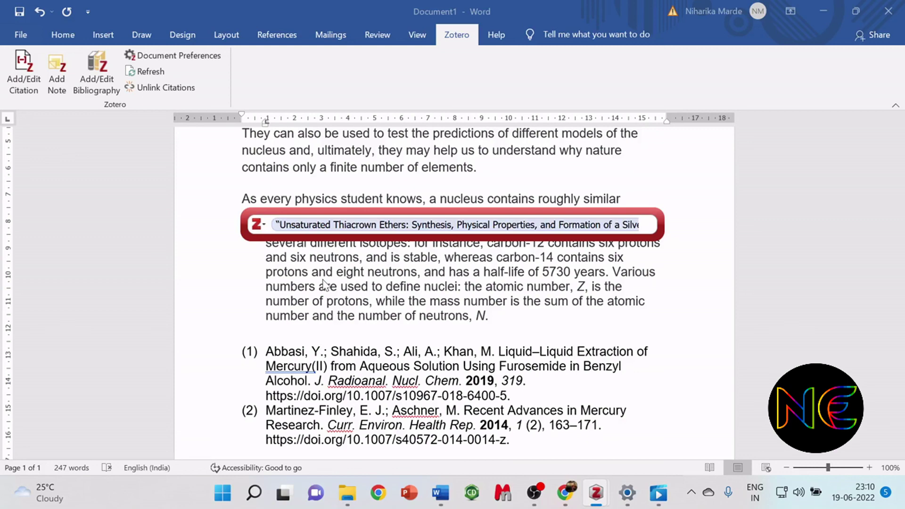
pyautogui.press('Return')
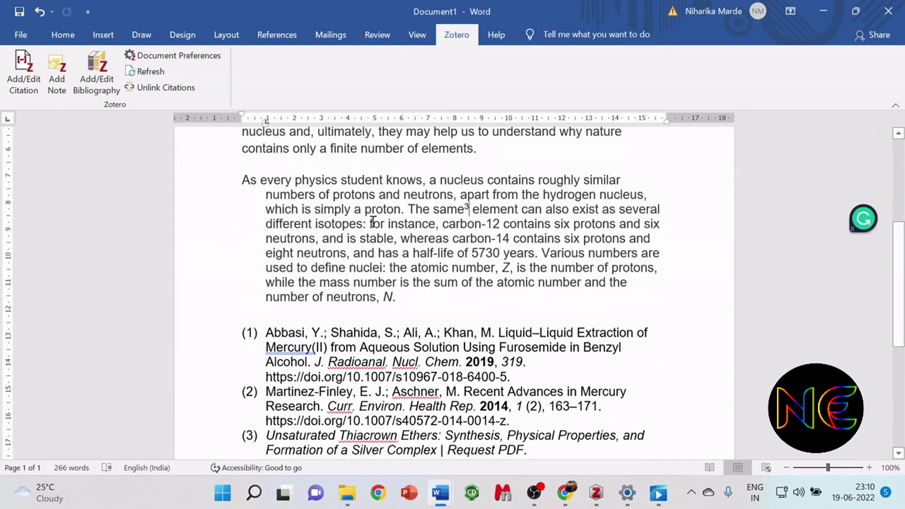
pyautogui.scroll(-3, 372, 221)
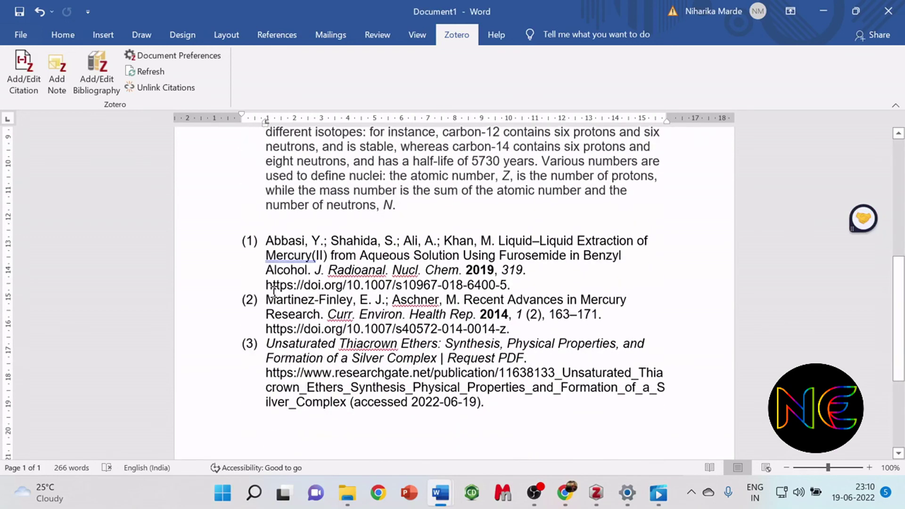